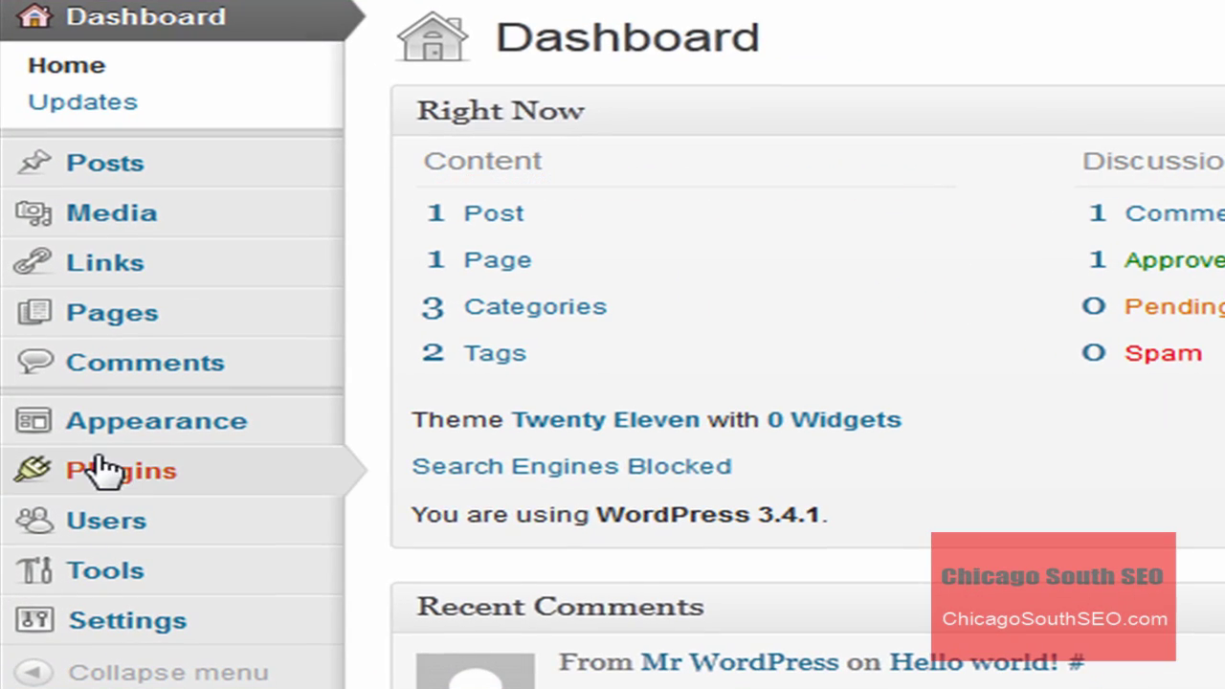
Search Plugins > Add New for 'BackUpWordPress' and locate its result in the list
{"action": "mouse_move", "coordinate": [41, 314]}
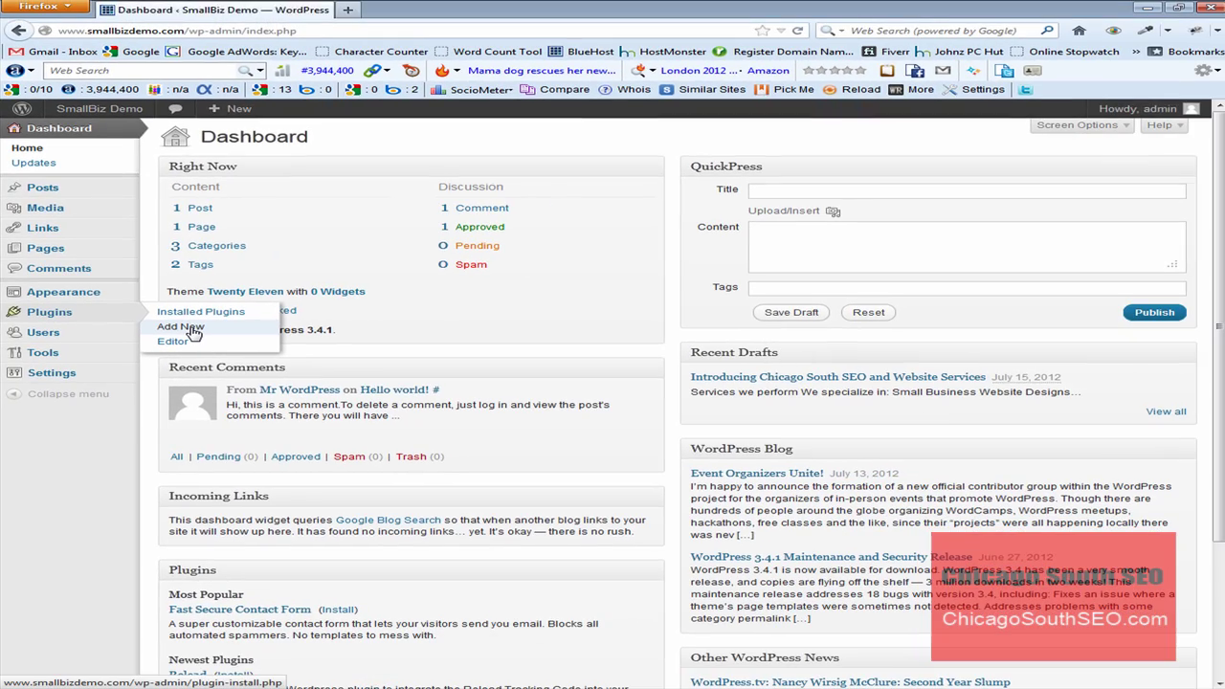
{"action": "left_click", "coordinate": [477, 507]}
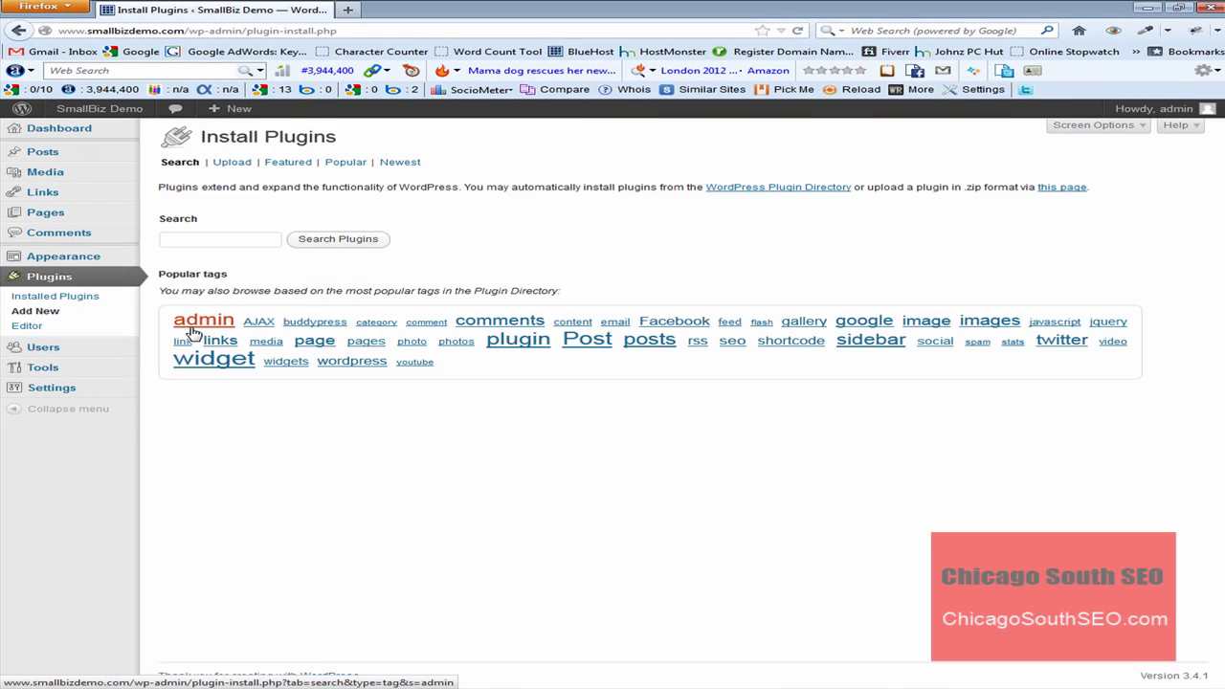
{"action": "left_click", "coordinate": [181, 239]}
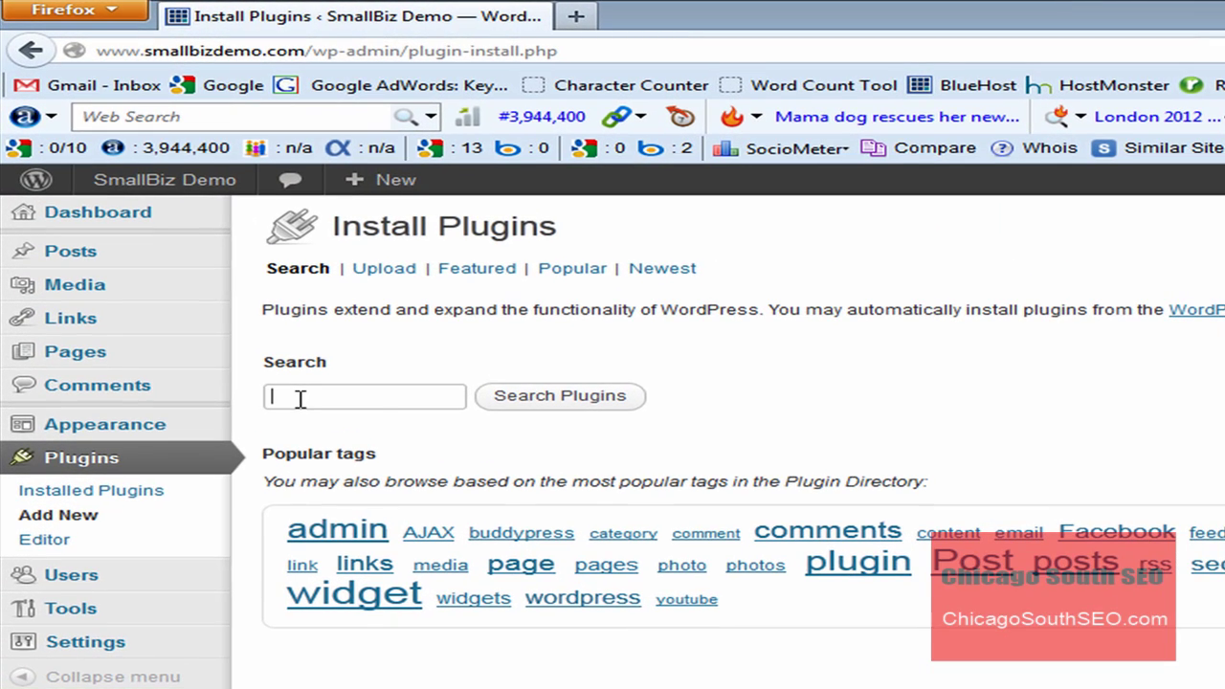
{"action": "type", "text": "BackUpWordPress"}
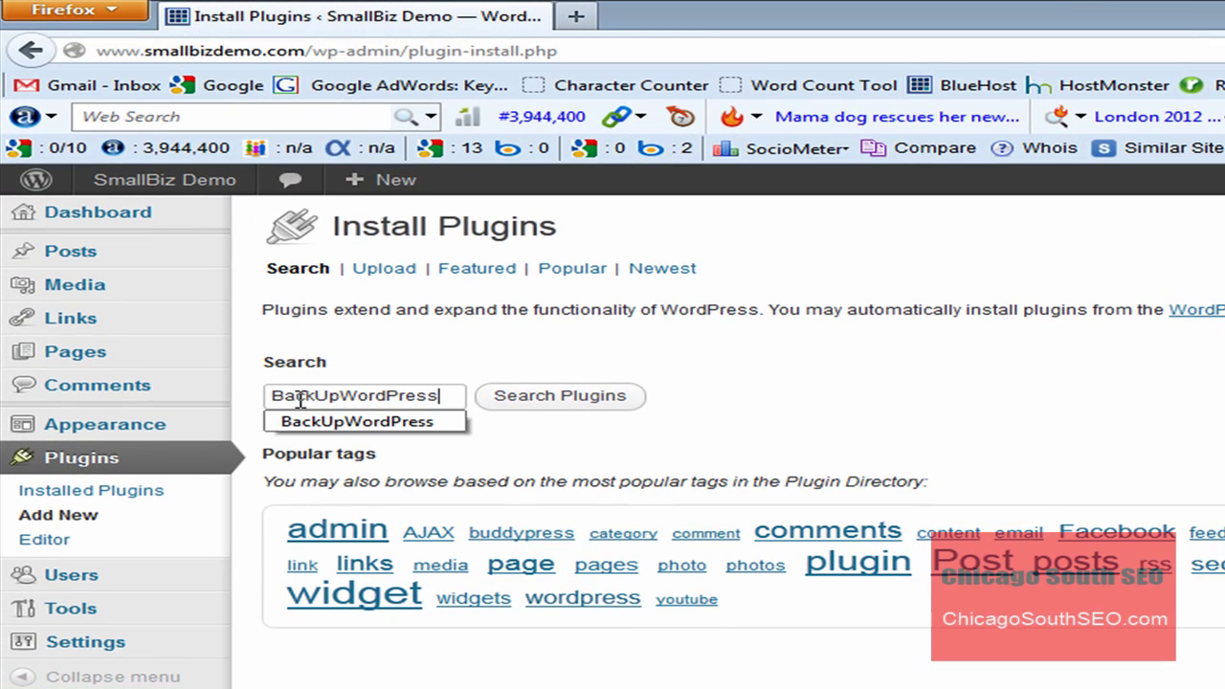
{"action": "left_click", "coordinate": [575, 403]}
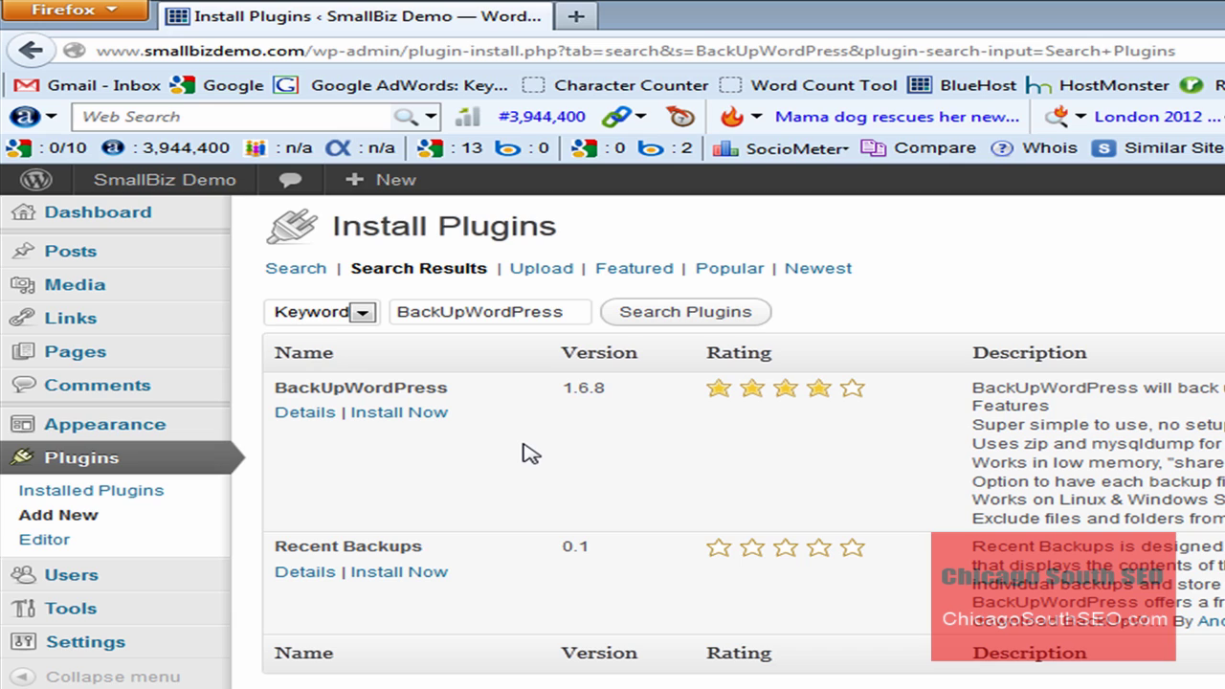
{"action": "left_click_drag", "start_coordinate": [275, 388], "coordinate": [449, 389]}
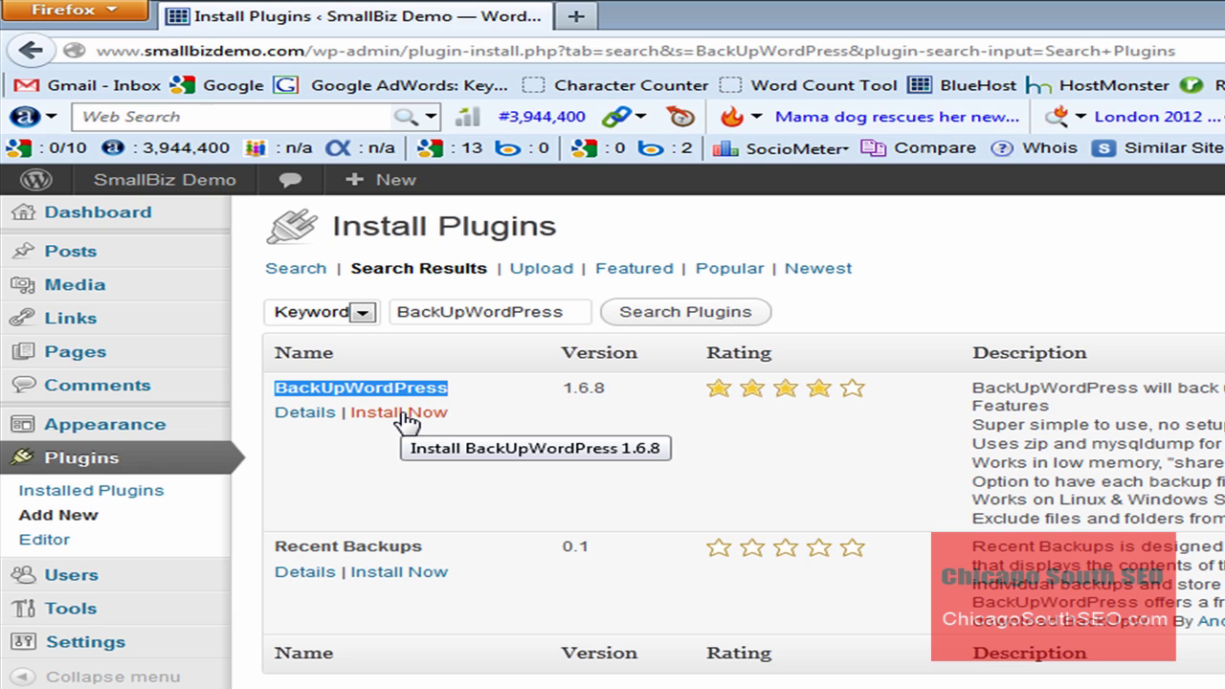
View the BackUpWordPress 1.6.8 details and review its list of features
{"action": "left_click", "coordinate": [296, 419]}
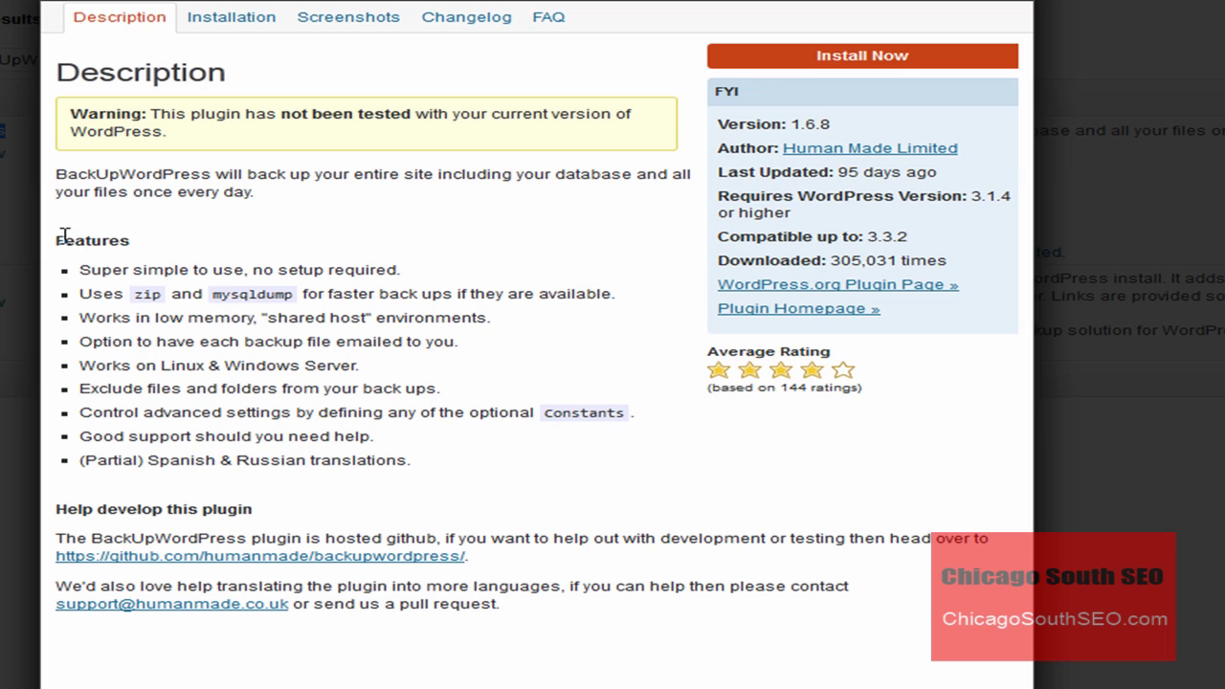
{"action": "left_click_drag", "start_coordinate": [58, 240], "coordinate": [141, 242]}
{"action": "left_click", "coordinate": [366, 246]}
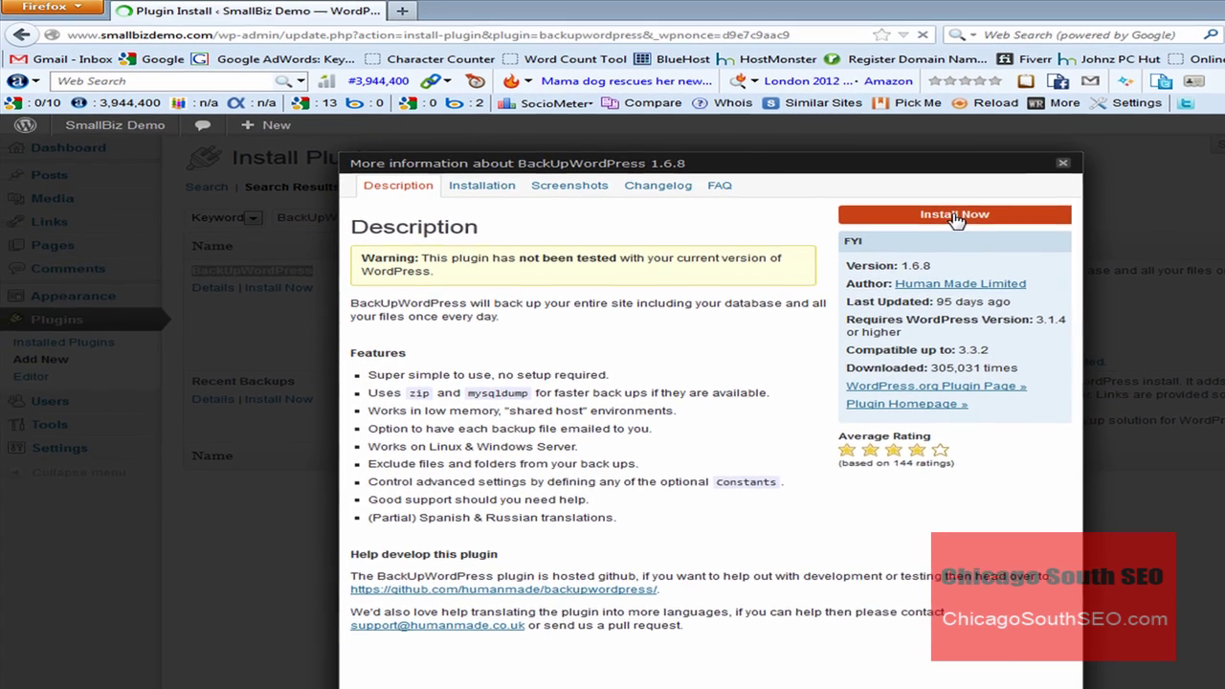
Install and activate BackUpWordPress 1.6.8, confirming it as active in the Plugins list
{"action": "left_click", "coordinate": [862, 58]}
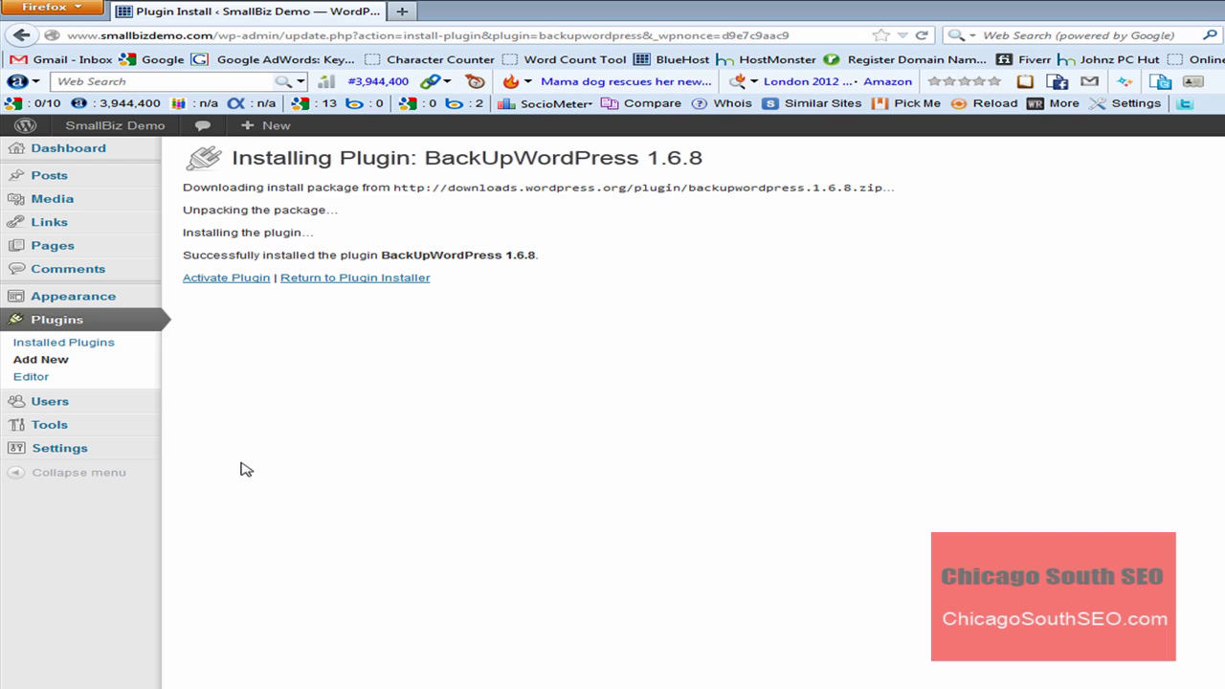
{"action": "left_click", "coordinate": [219, 283]}
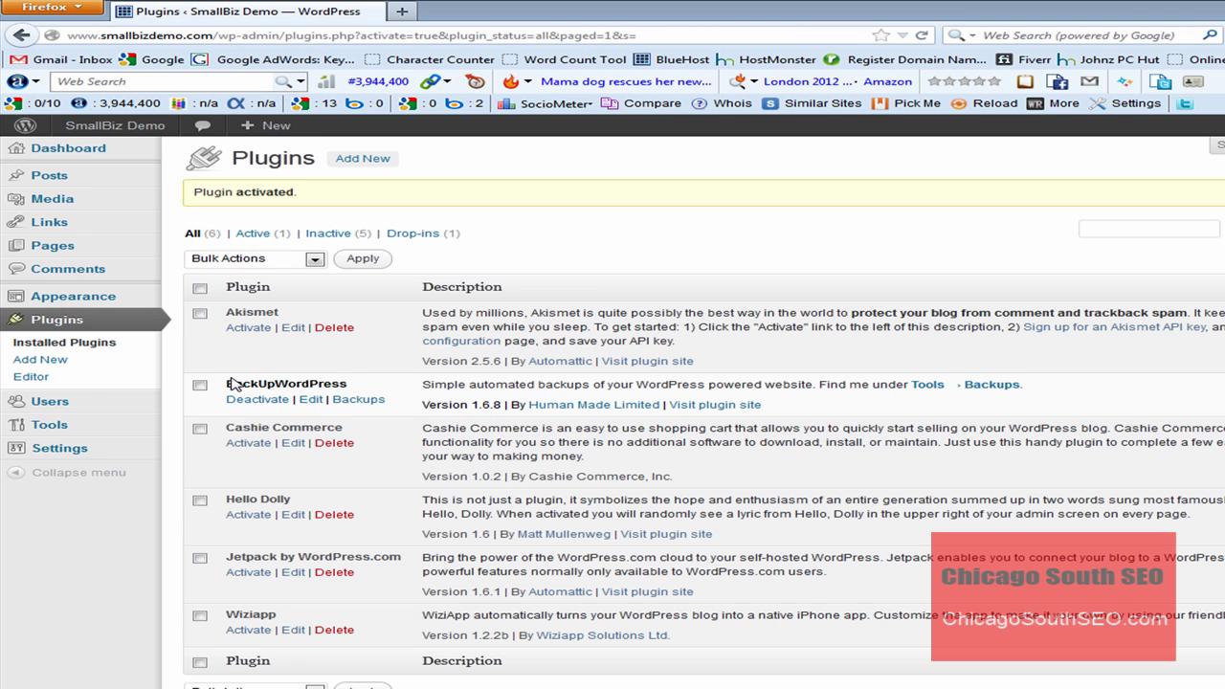
{"action": "left_click_drag", "start_coordinate": [227, 383], "coordinate": [350, 393]}
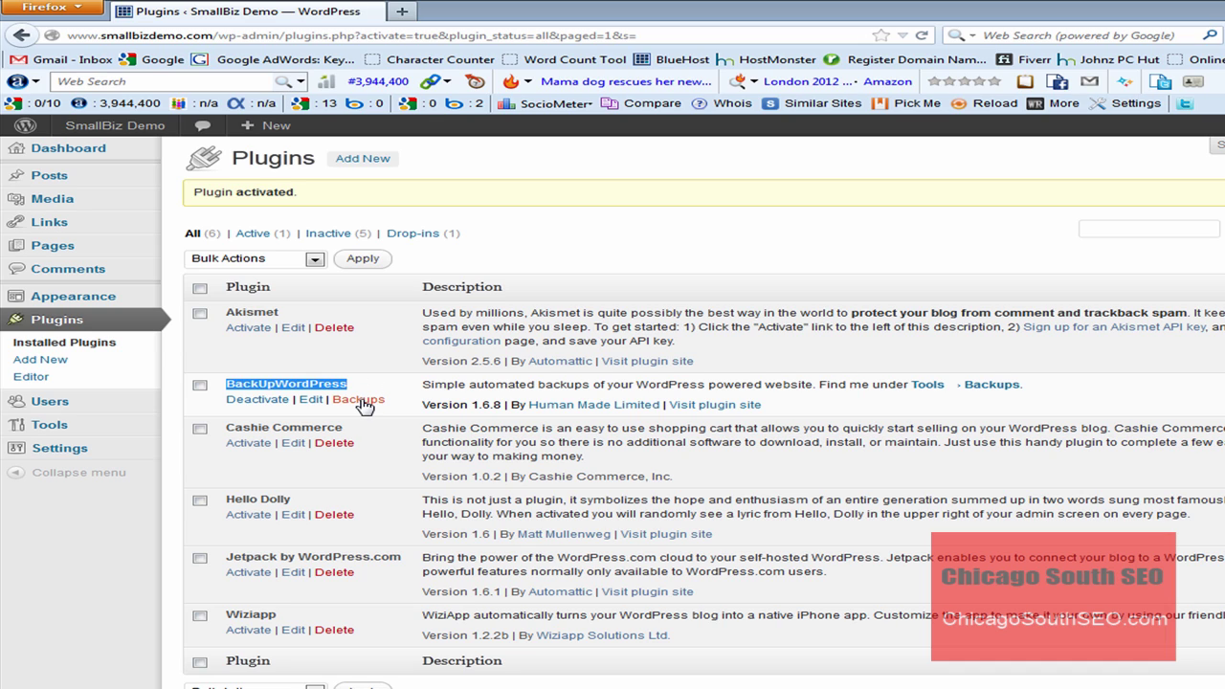
{"action": "left_click", "coordinate": [368, 404]}
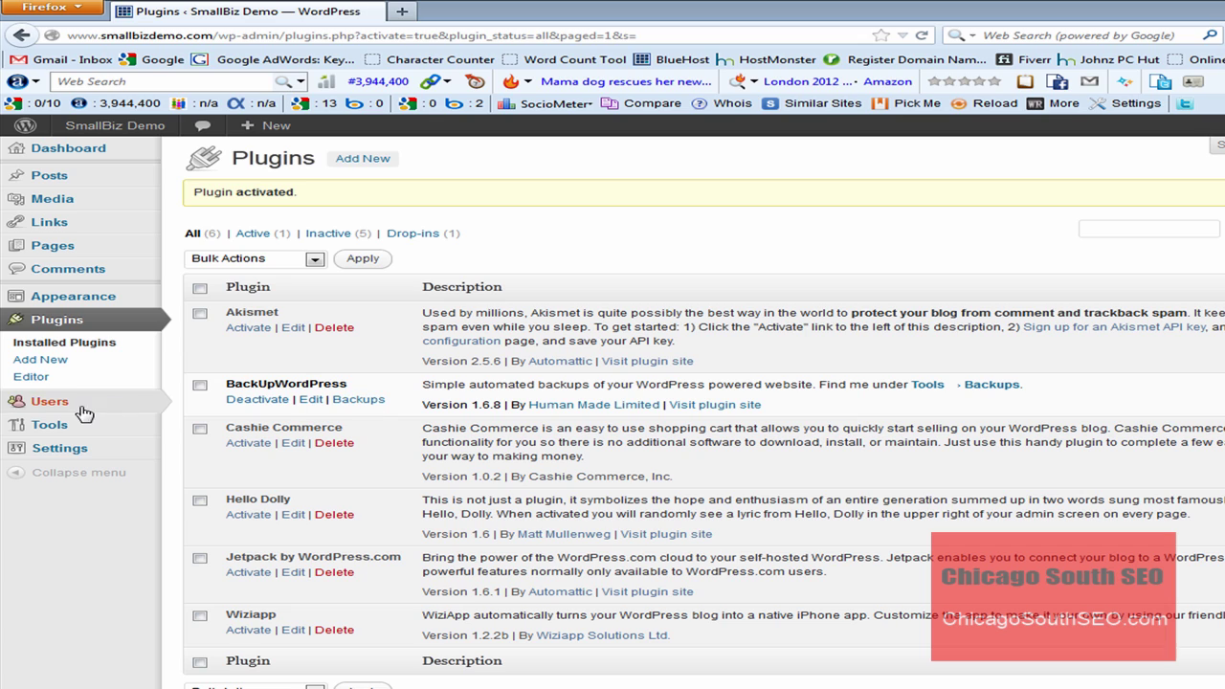
{"action": "mouse_move", "coordinate": [43, 430]}
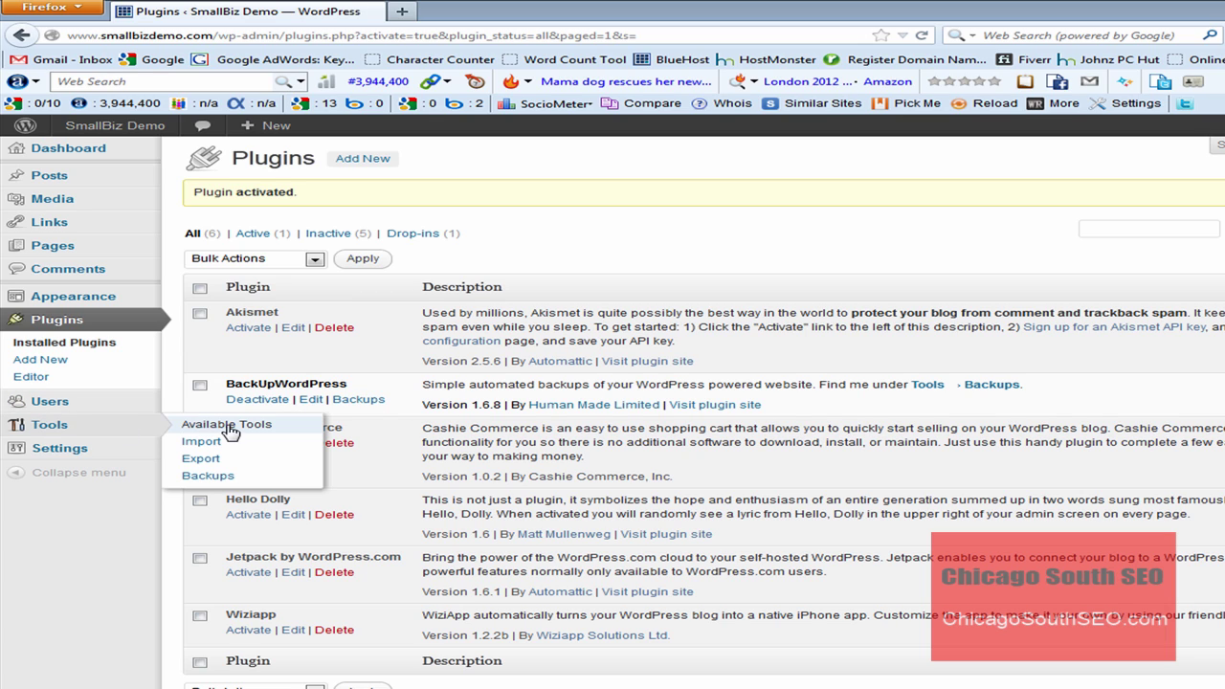
{"action": "left_click", "coordinate": [224, 480]}
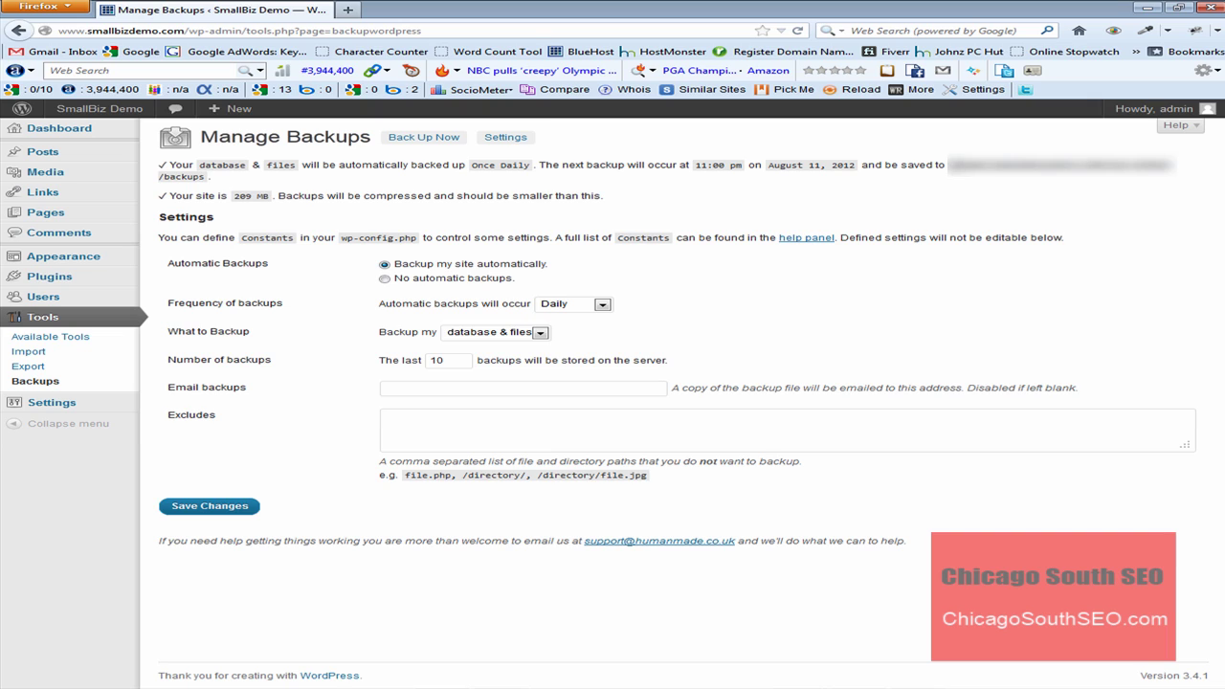
{"action": "left_click_drag", "start_coordinate": [953, 168], "coordinate": [1183, 168]}
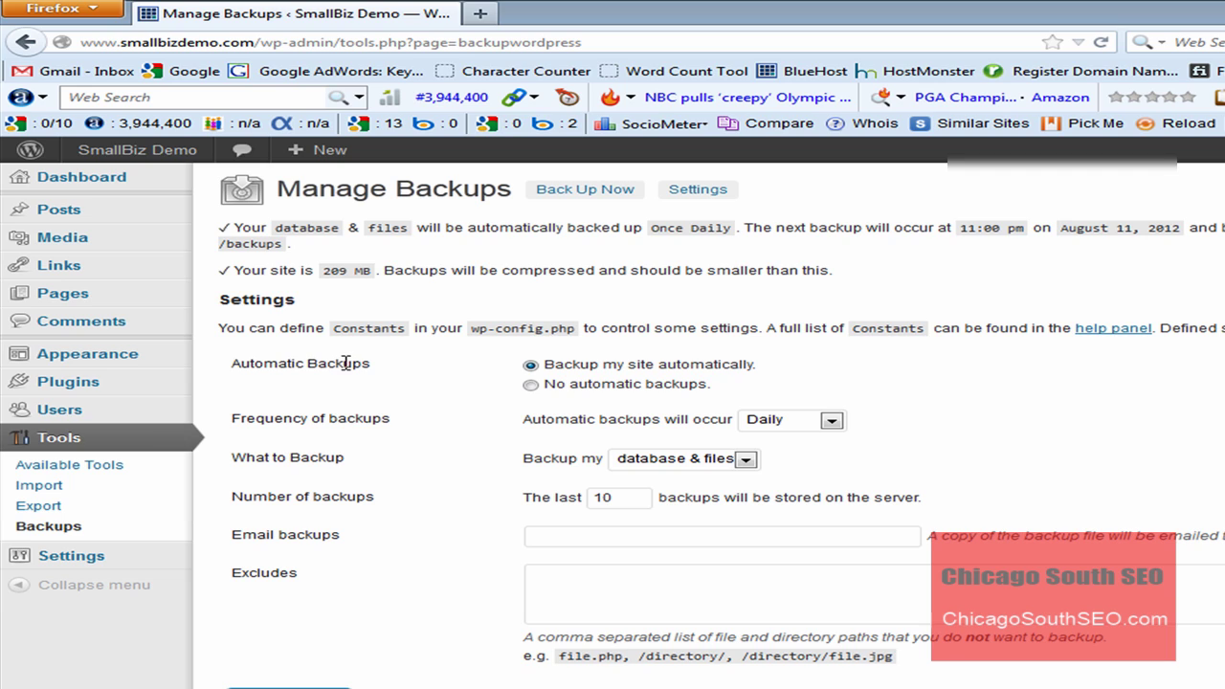
{"action": "left_click_drag", "start_coordinate": [231, 363], "coordinate": [376, 366]}
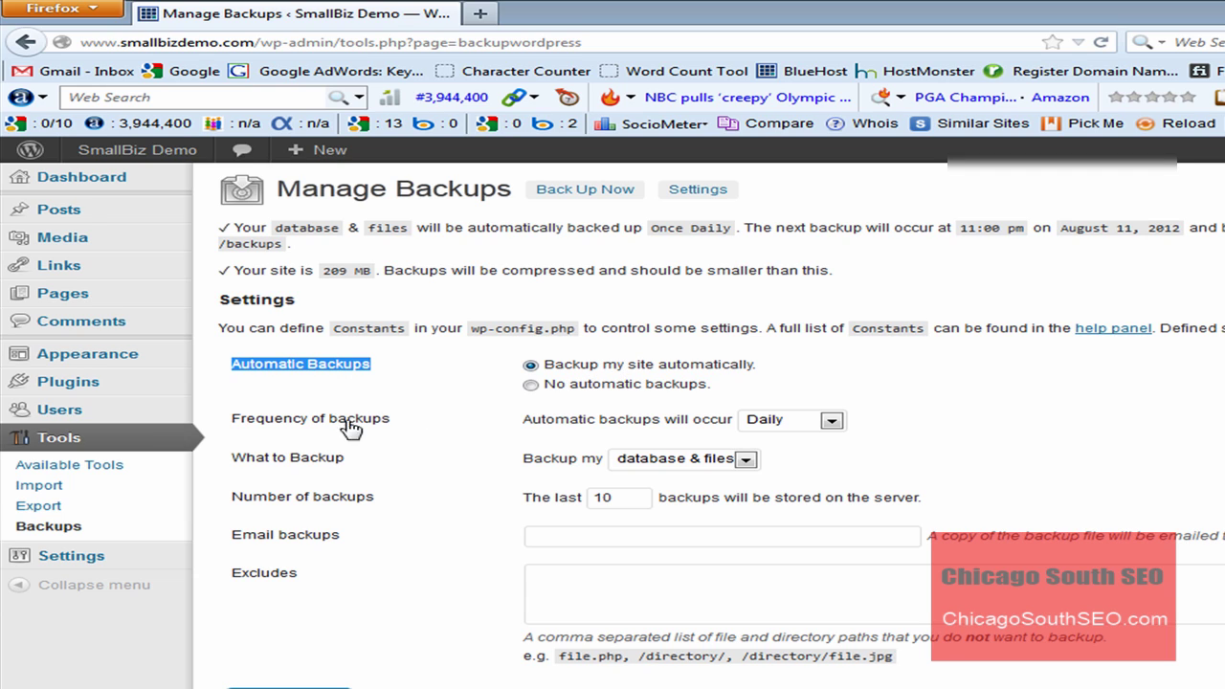
{"action": "left_click_drag", "start_coordinate": [229, 419], "coordinate": [396, 421]}
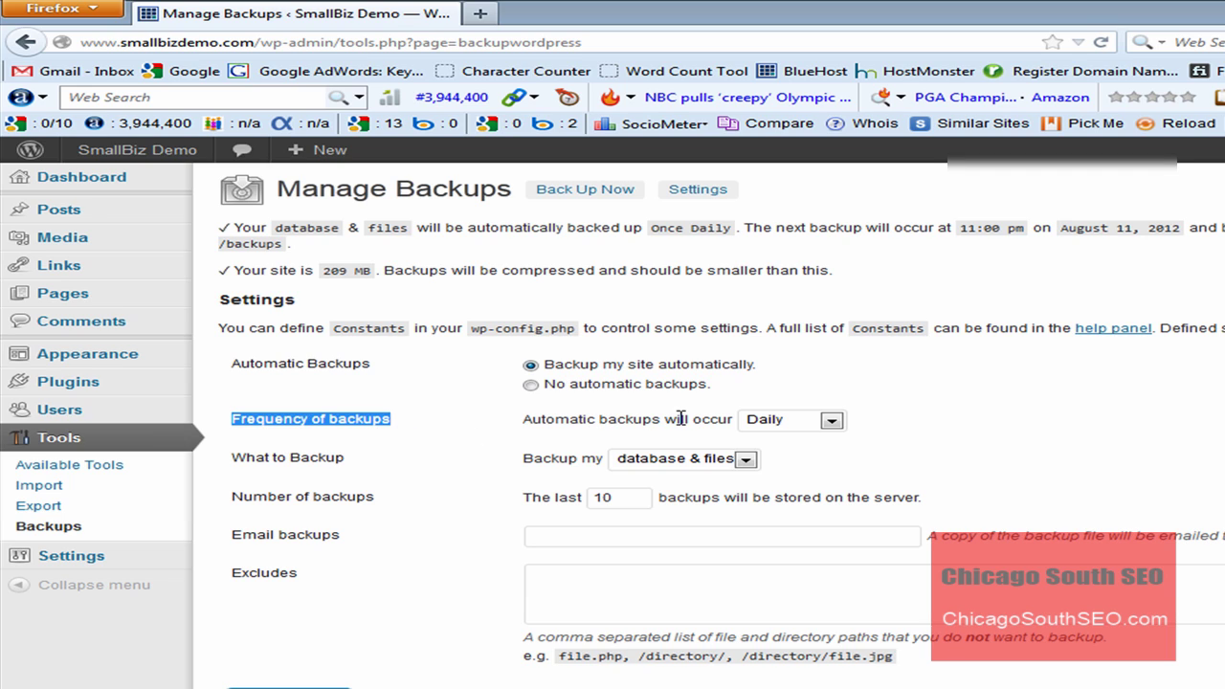
{"action": "left_click", "coordinate": [832, 421]}
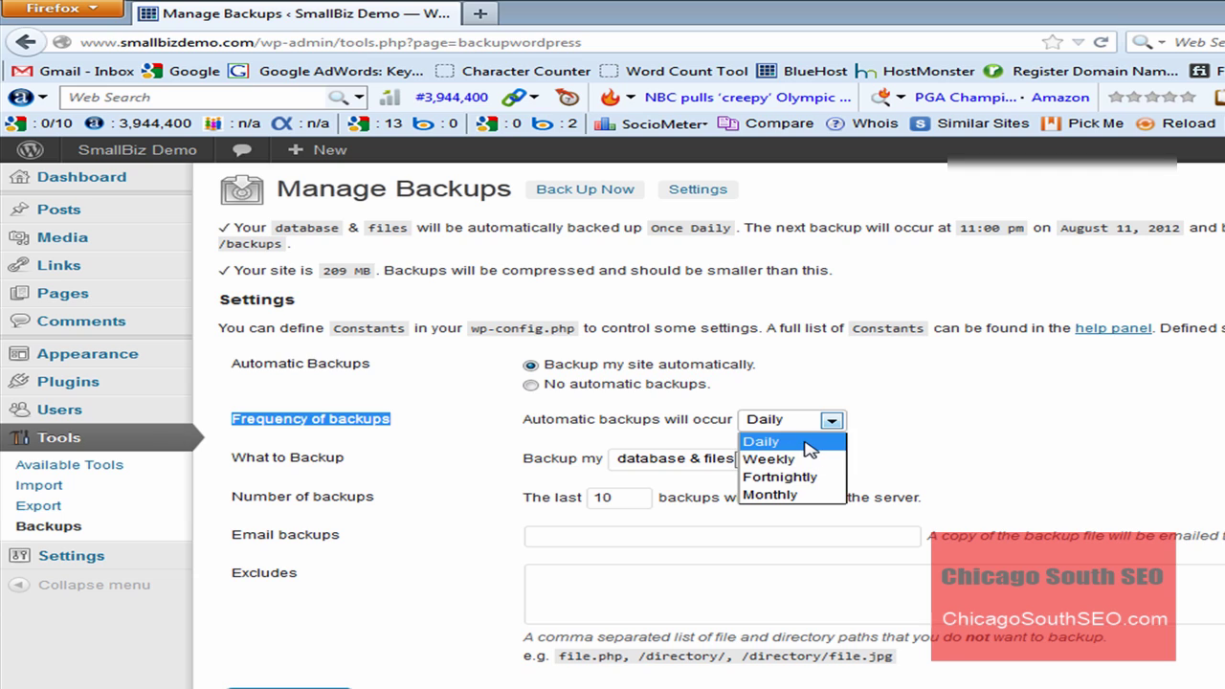
{"action": "left_click", "coordinate": [809, 445]}
{"action": "left_click", "coordinate": [894, 424]}
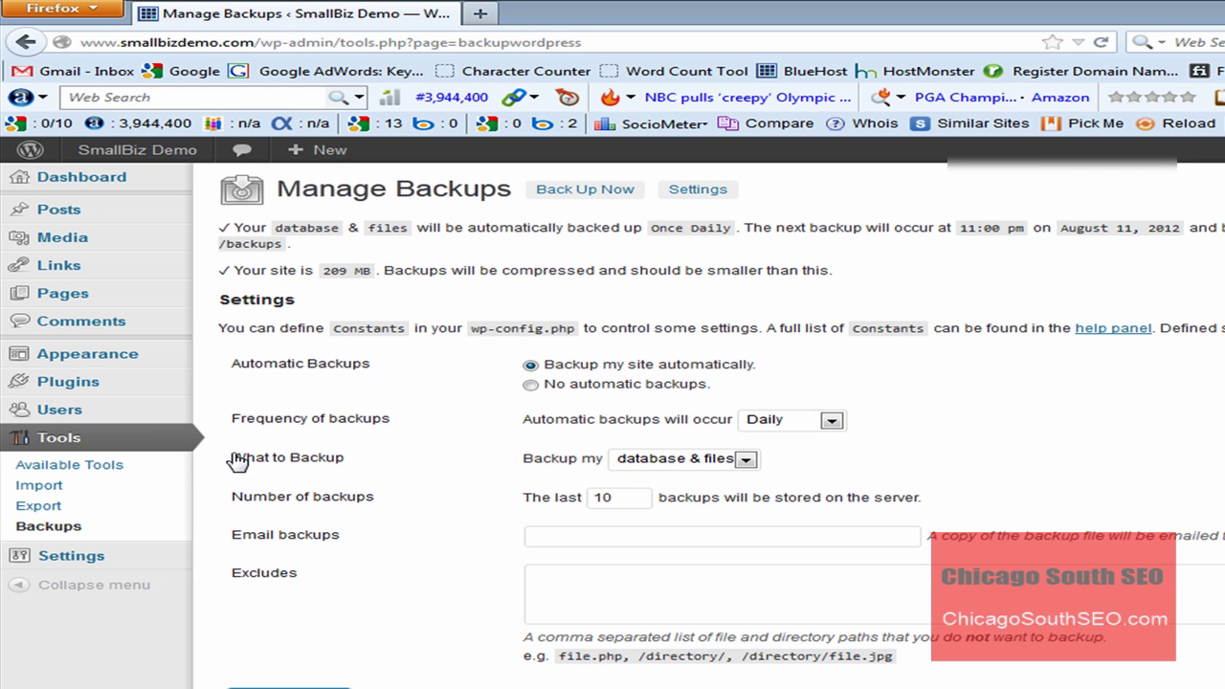
{"action": "left_click_drag", "start_coordinate": [230, 459], "coordinate": [369, 460]}
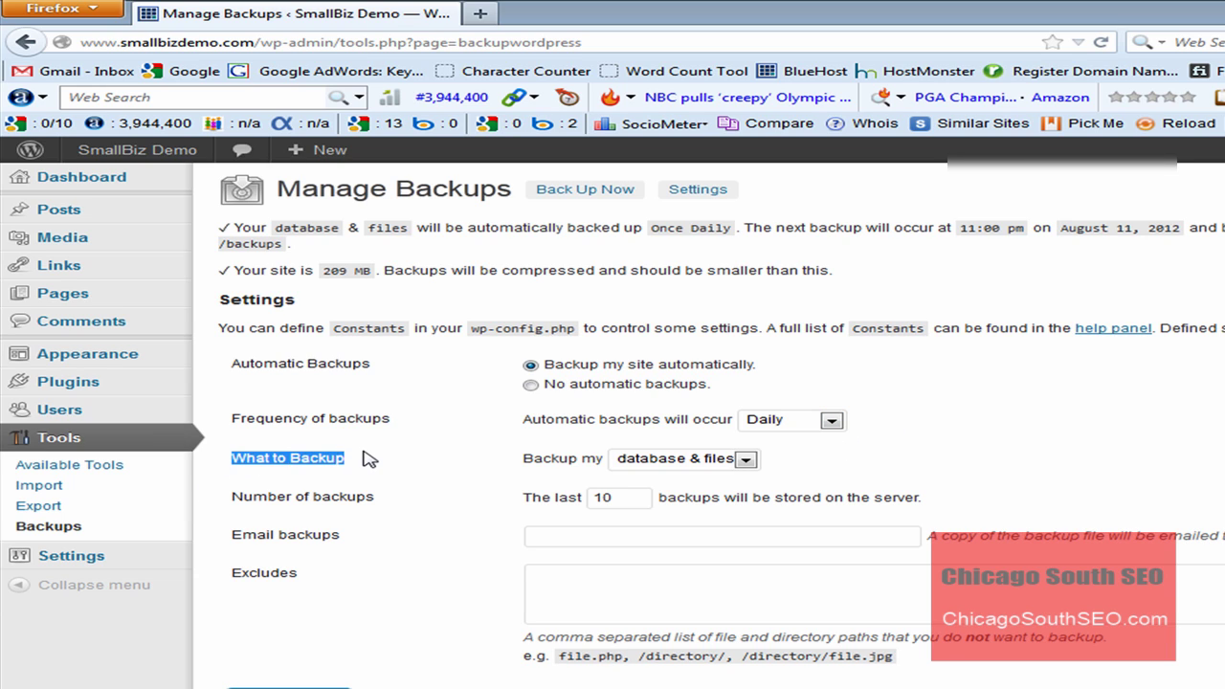
{"action": "left_click", "coordinate": [746, 460]}
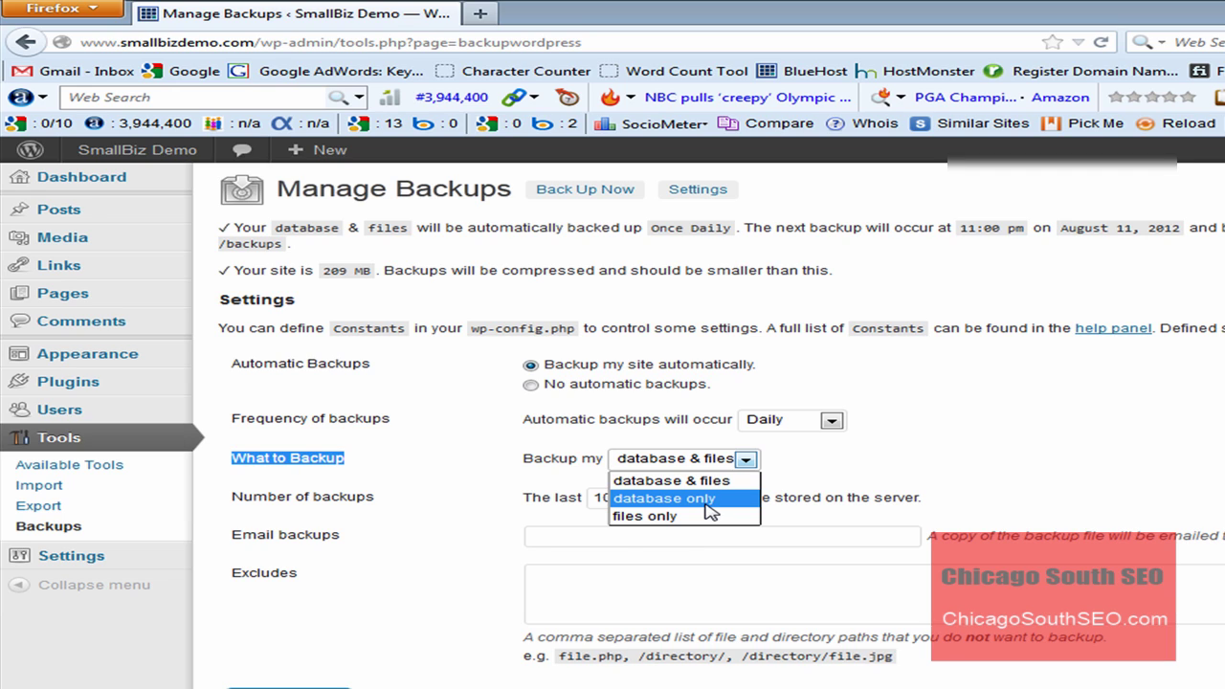
{"action": "left_click", "coordinate": [813, 469]}
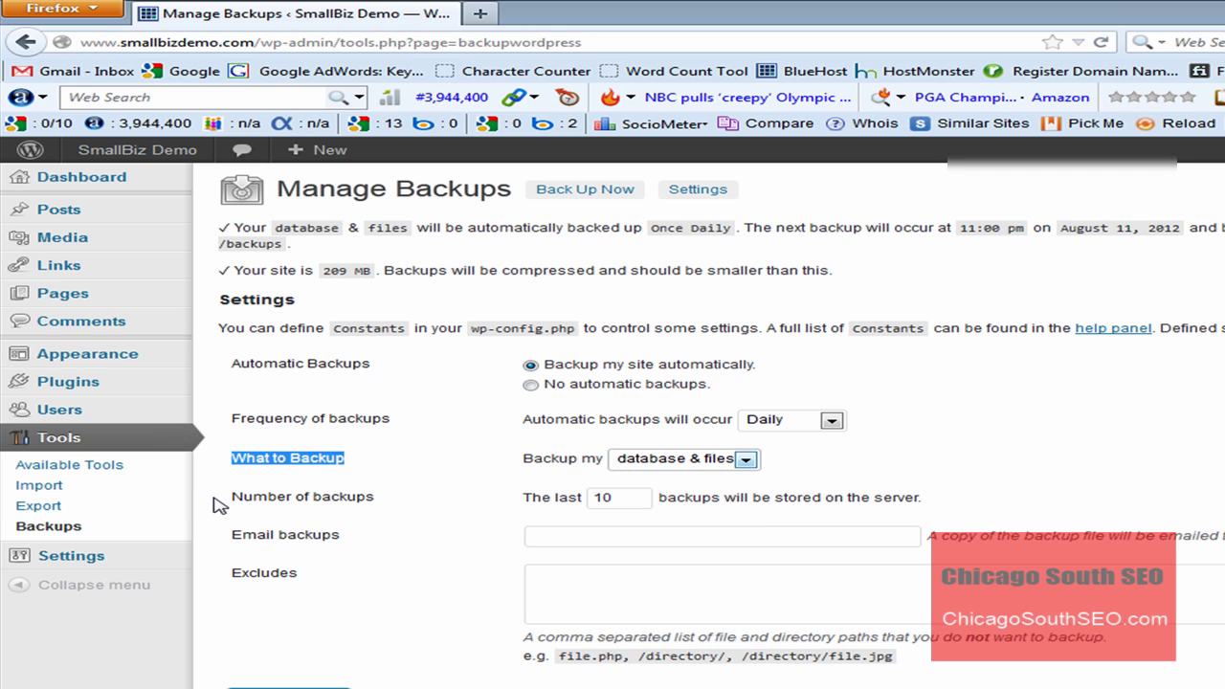
{"action": "left_click_drag", "start_coordinate": [230, 498], "coordinate": [377, 497]}
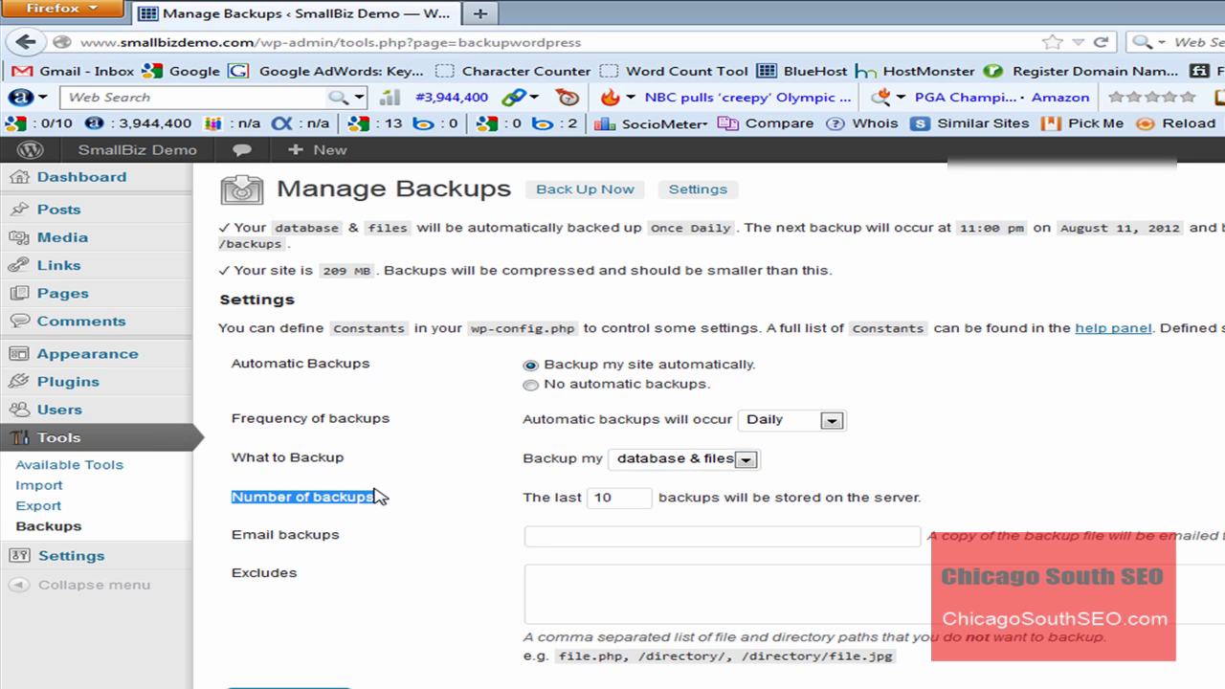
{"action": "double_click", "coordinate": [619, 497]}
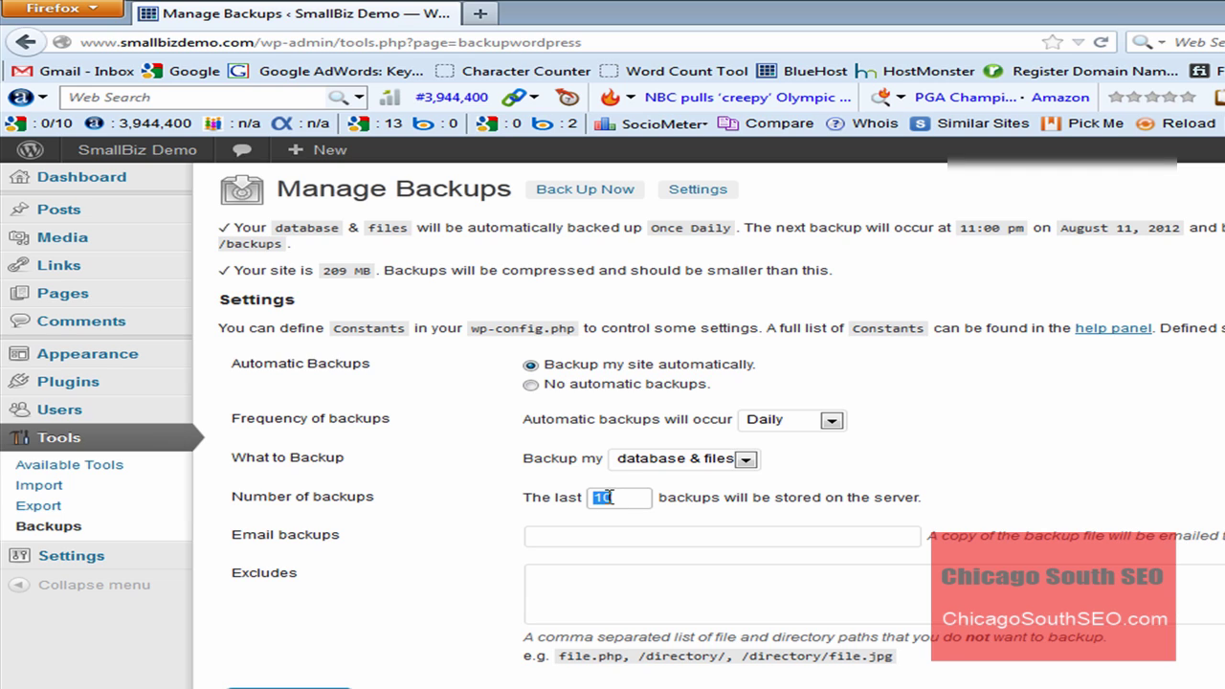
{"action": "left_click", "coordinate": [230, 539]}
{"action": "left_click_drag", "start_coordinate": [229, 539], "coordinate": [342, 539]}
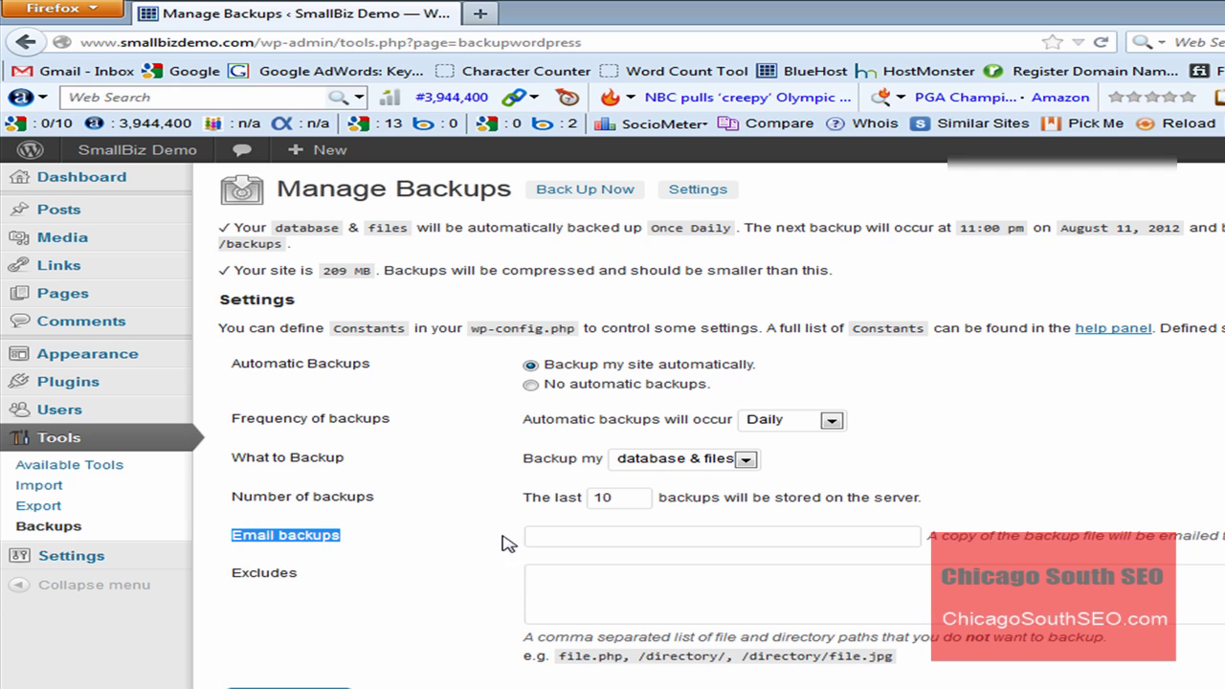
{"action": "left_click", "coordinate": [552, 537]}
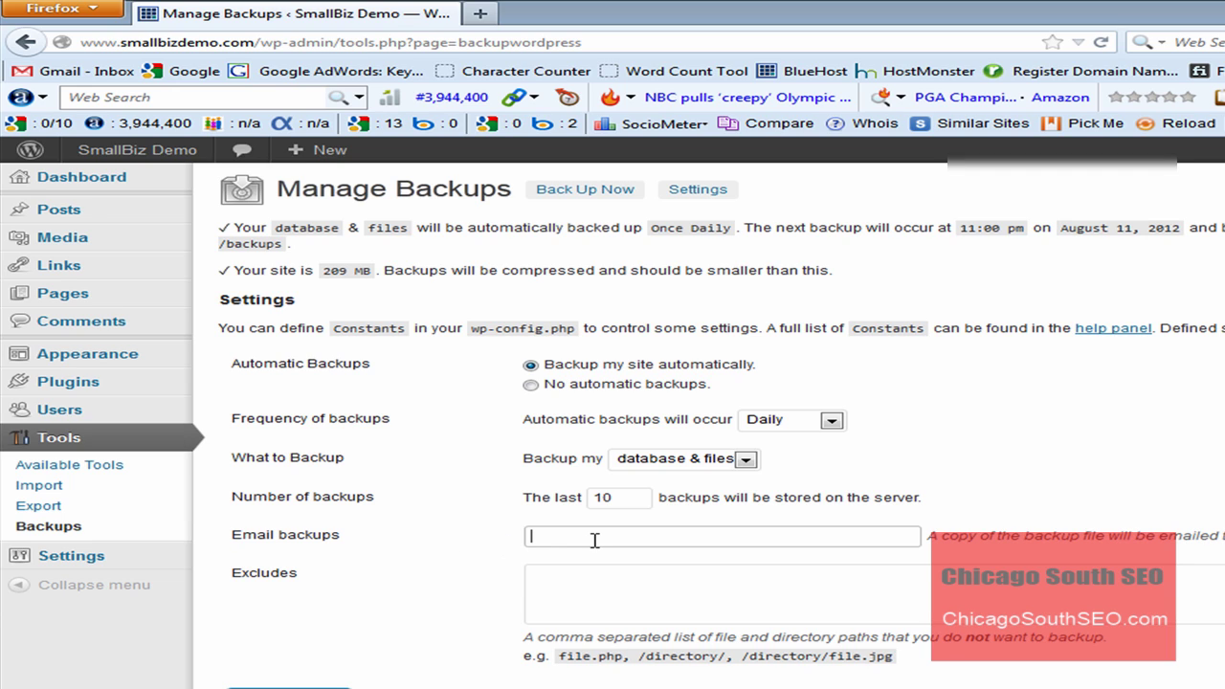
{"action": "left_click_drag", "start_coordinate": [228, 572], "coordinate": [308, 580]}
{"action": "left_click", "coordinate": [542, 582]}
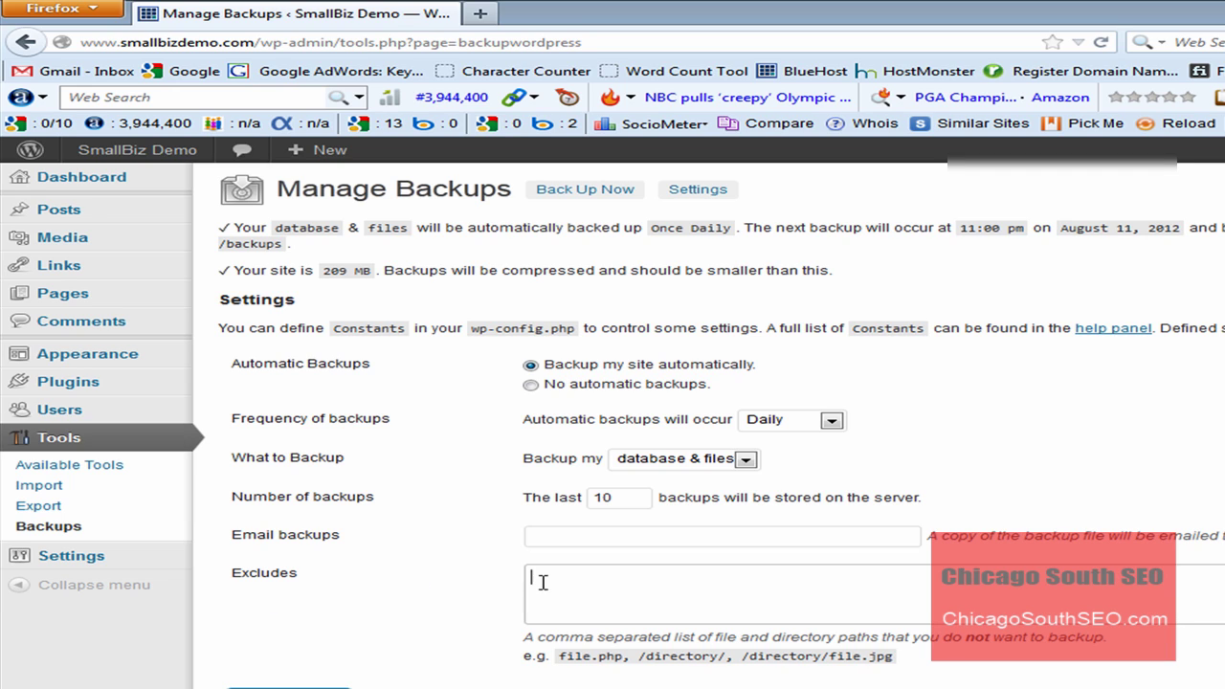
Start a backup now, producing one 133.10 MB backup dated August 11, 2012
{"action": "left_click", "coordinate": [577, 195]}
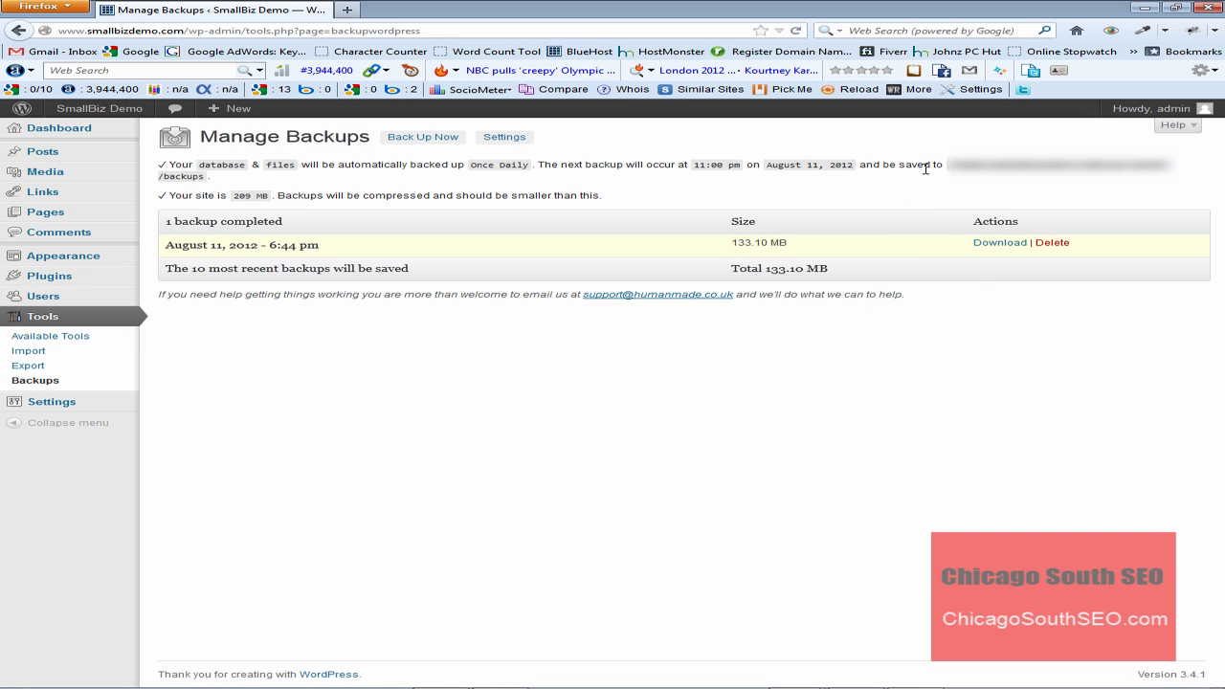
{"action": "left_click_drag", "start_coordinate": [948, 165], "coordinate": [1183, 172]}
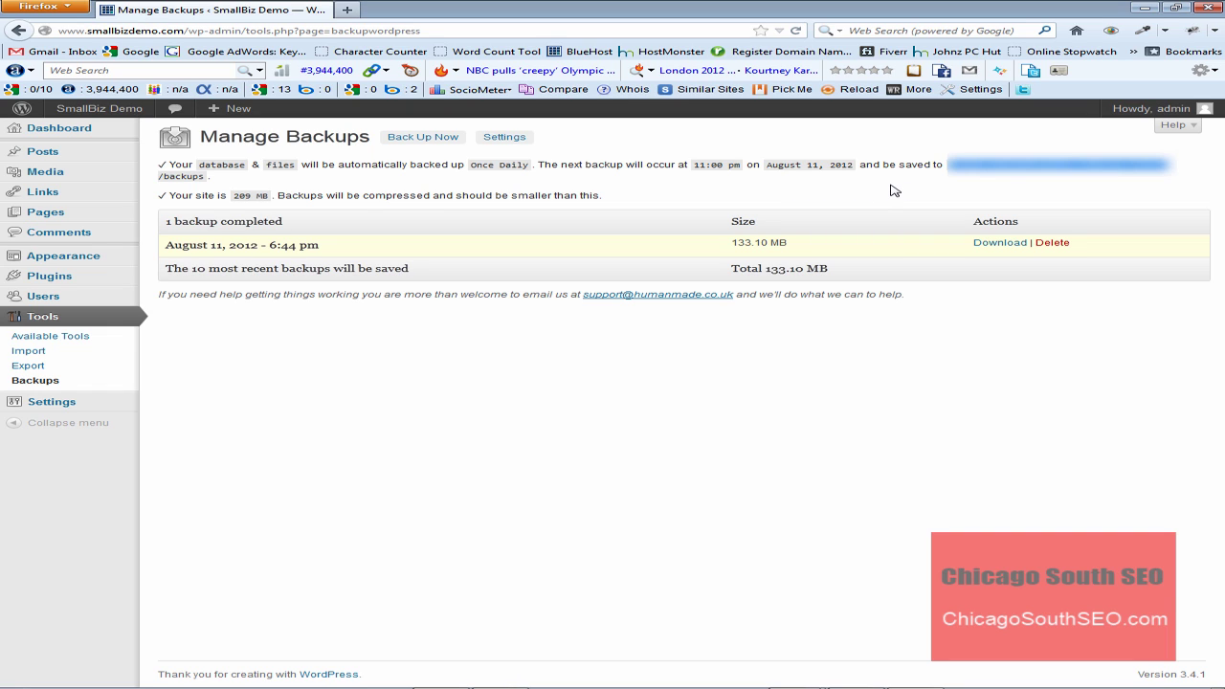
{"action": "left_click", "coordinate": [694, 371]}
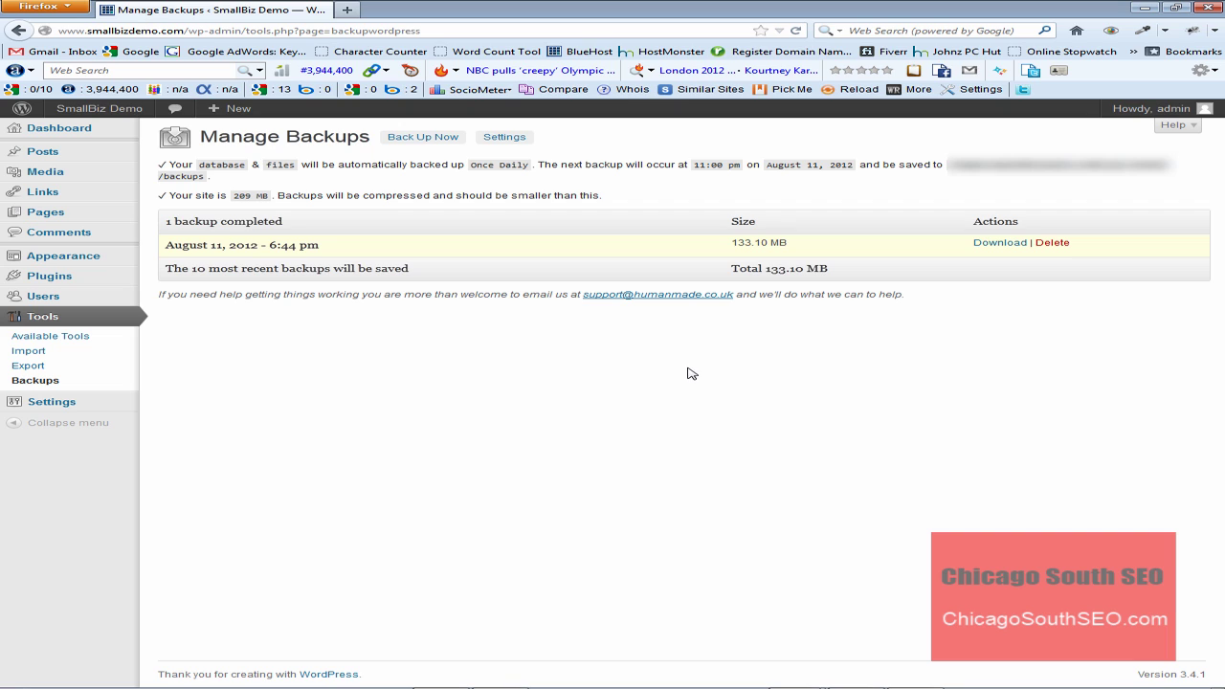